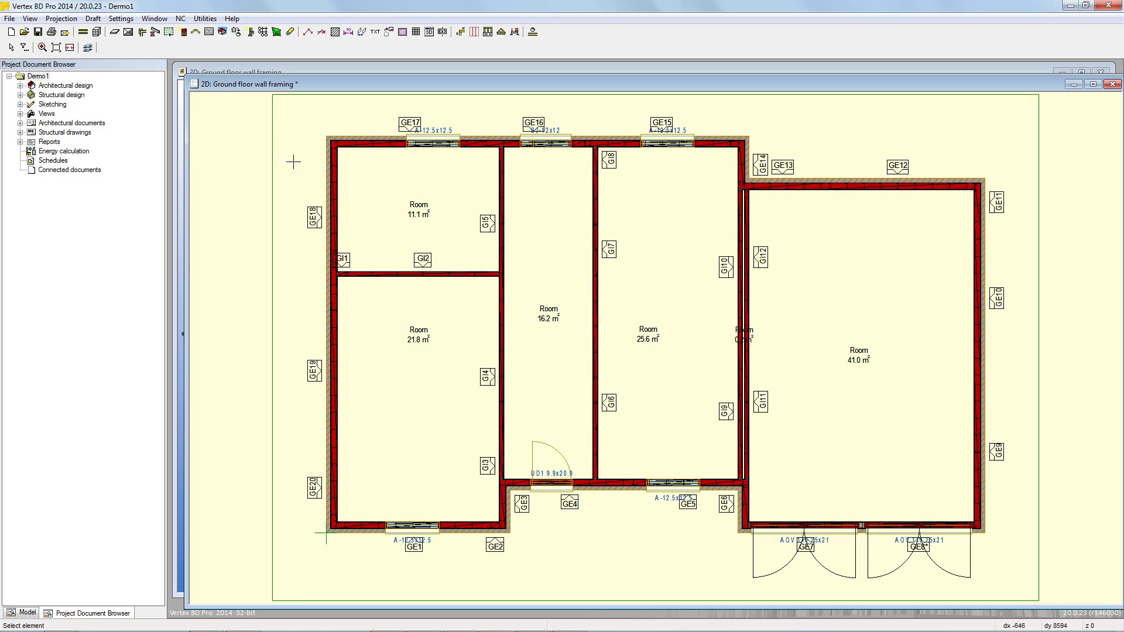
Step: Create a new drawing sheet with the file name cross and the title cross
click(209, 33)
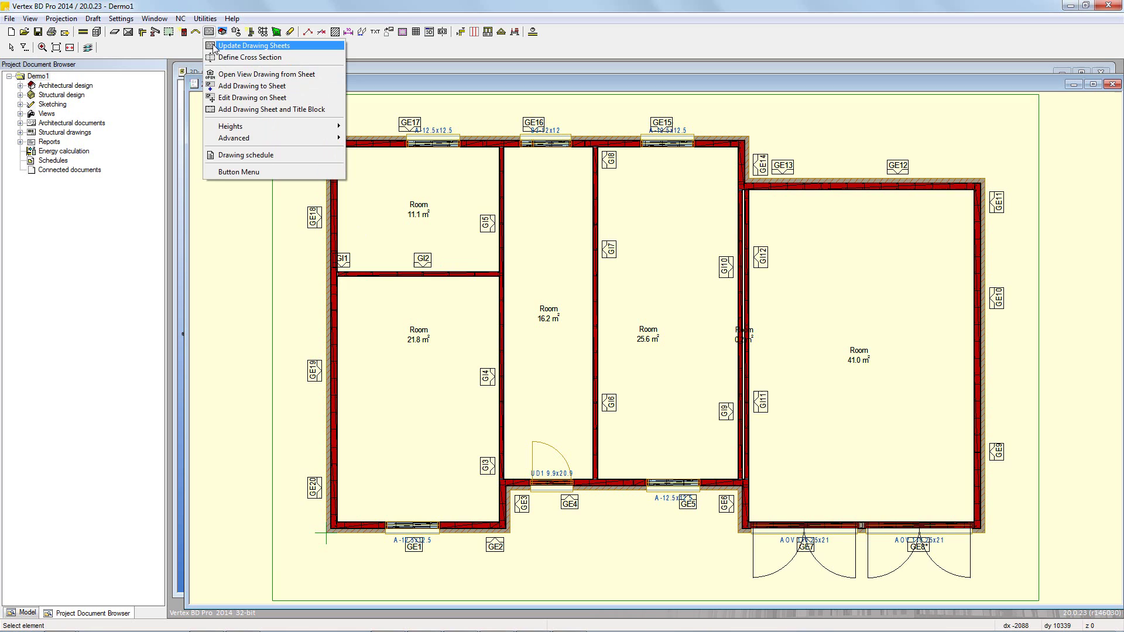
click(214, 46)
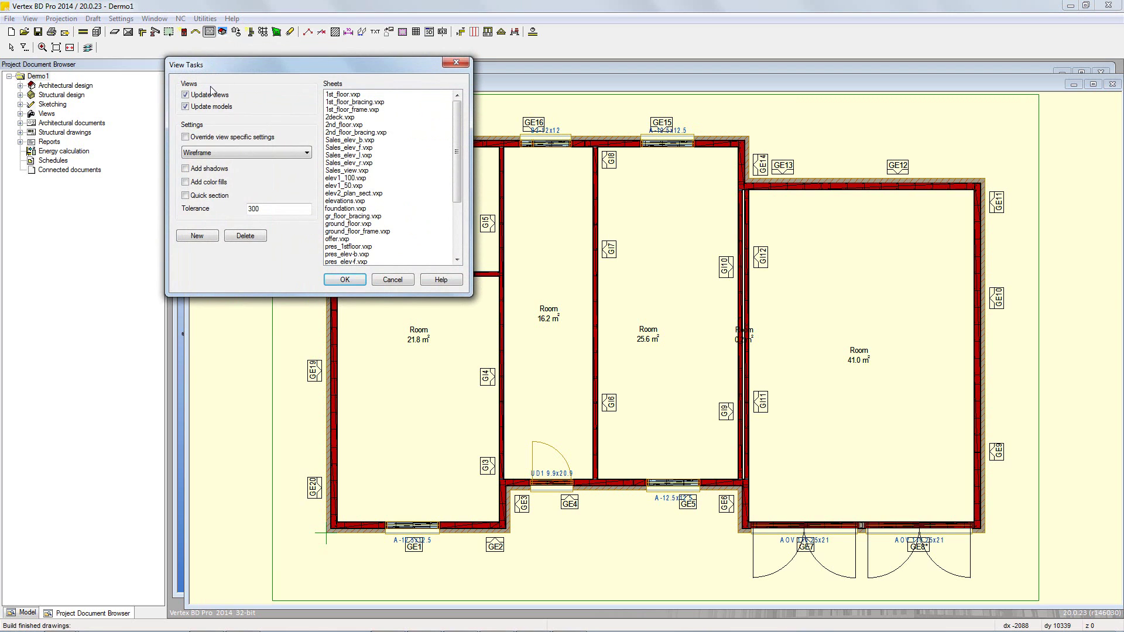
click(197, 236)
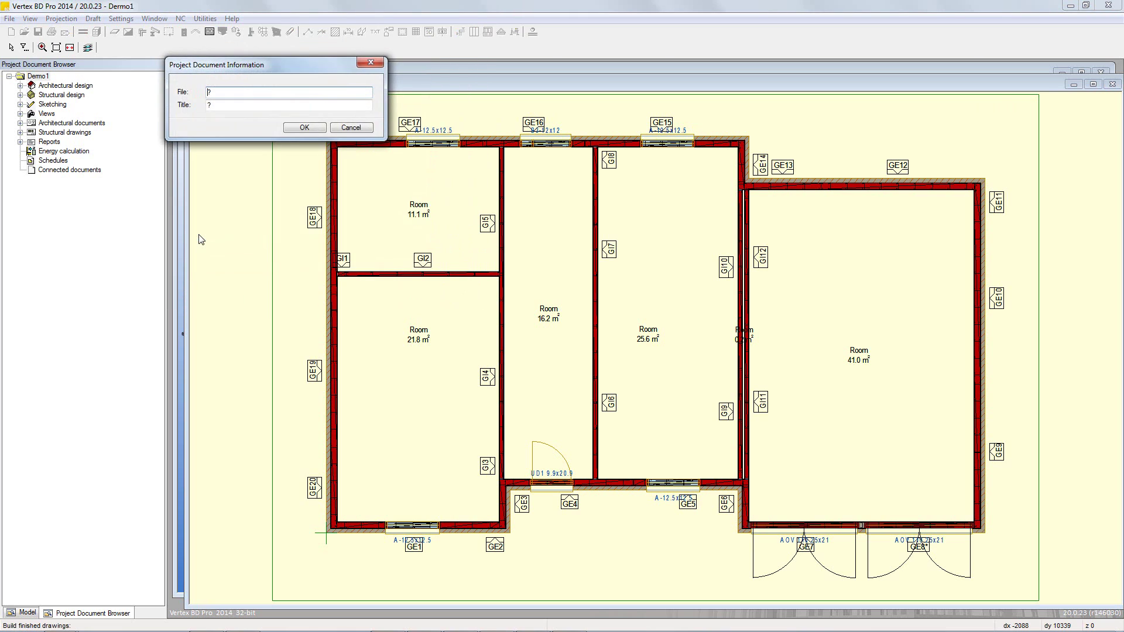
text(cross)
click(275, 108)
key(BackSpace)
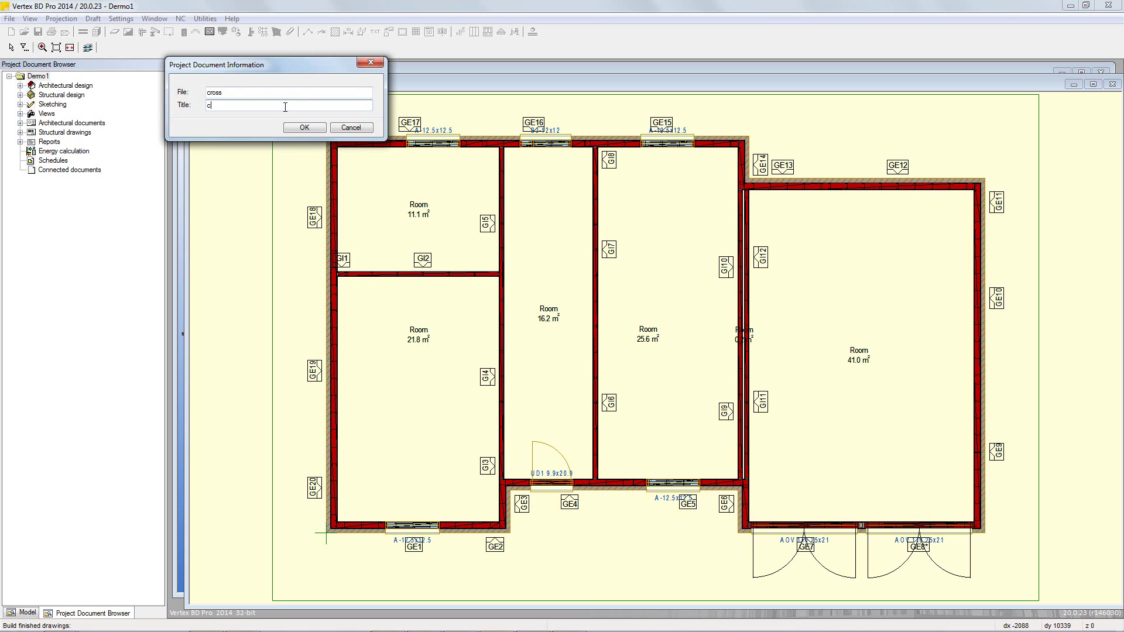
text(cross)
click(305, 128)
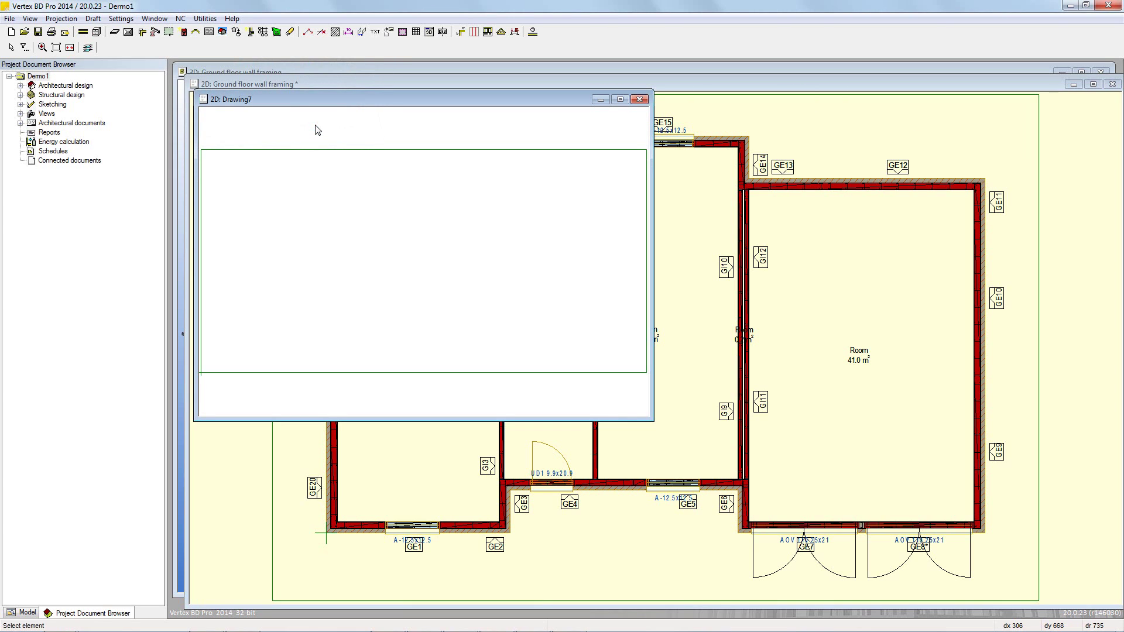
Step: Open the properties for adding a drawing sheet and title block to the empty cross sheet
click(209, 32)
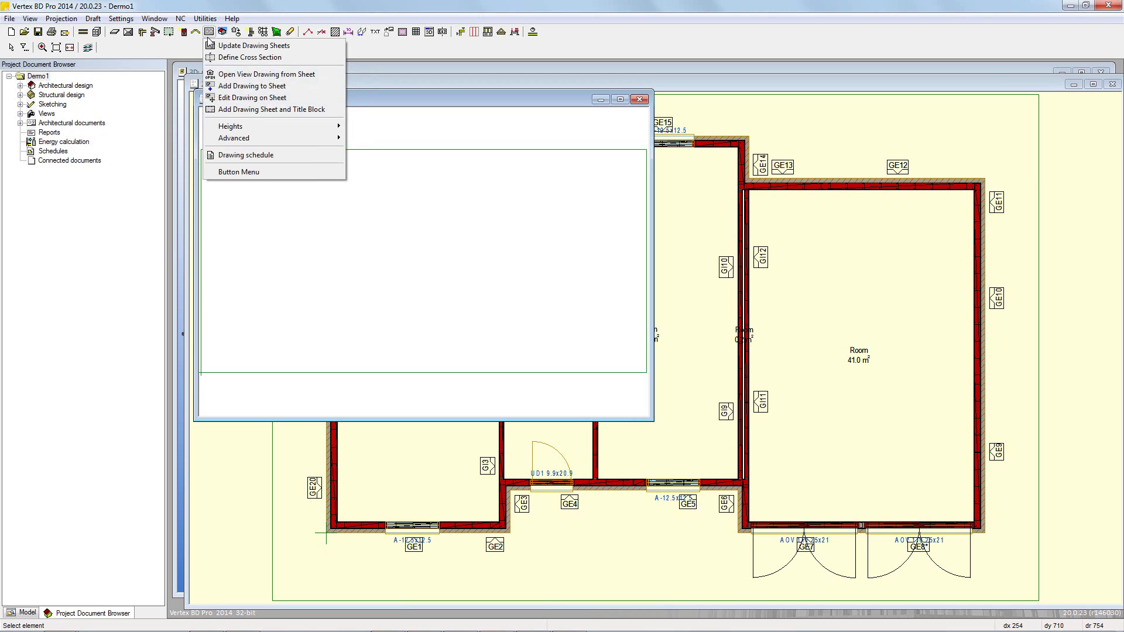
click(222, 110)
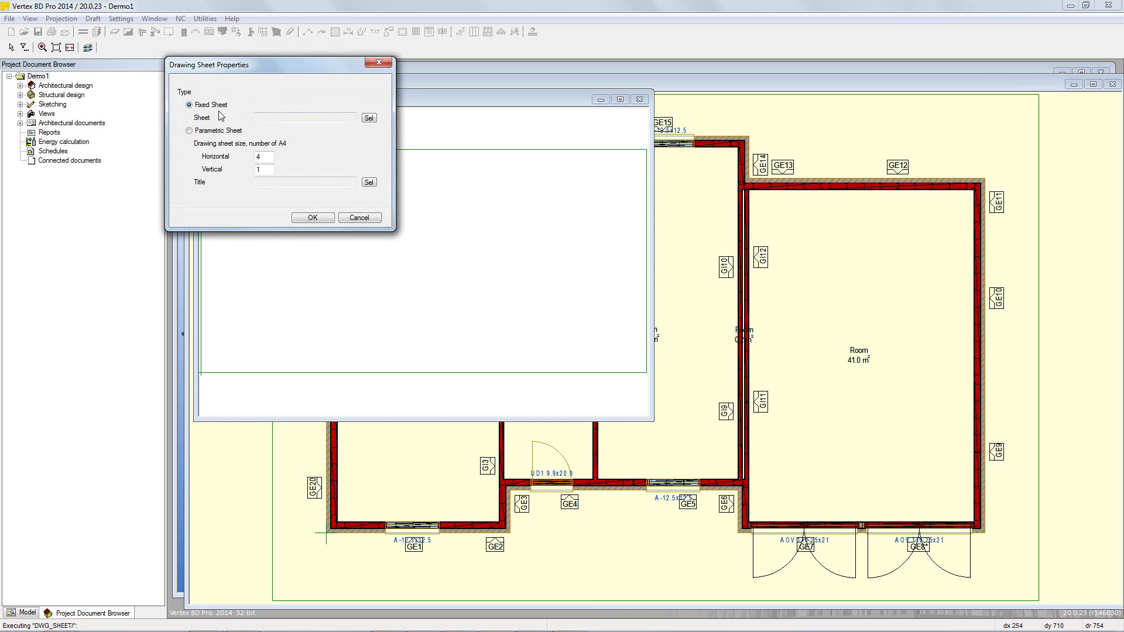
click(367, 119)
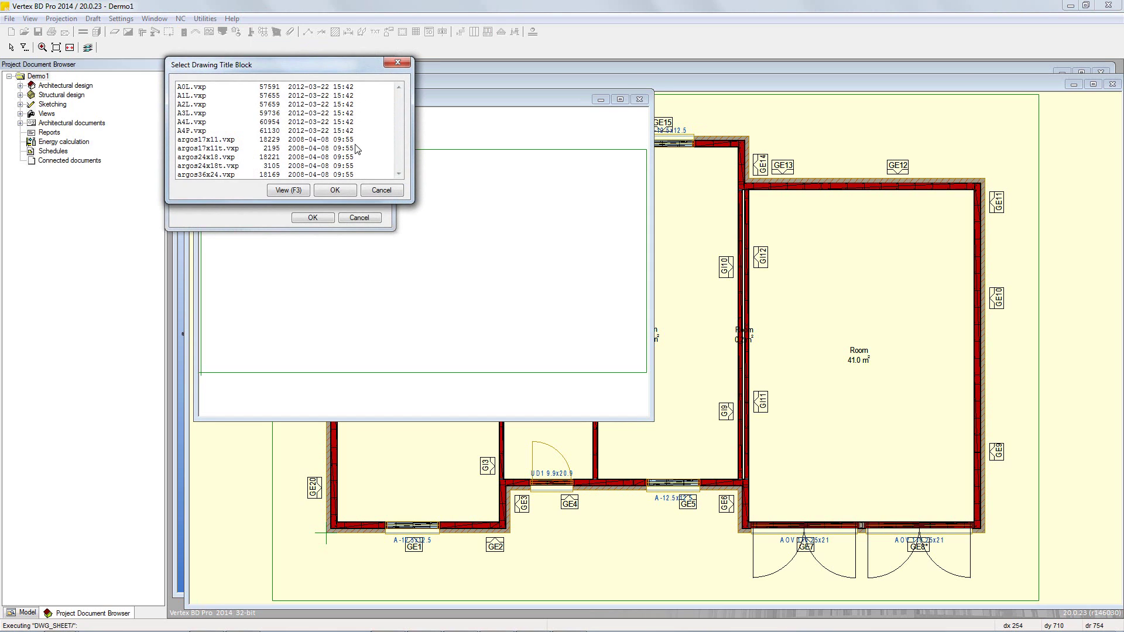
click(367, 193)
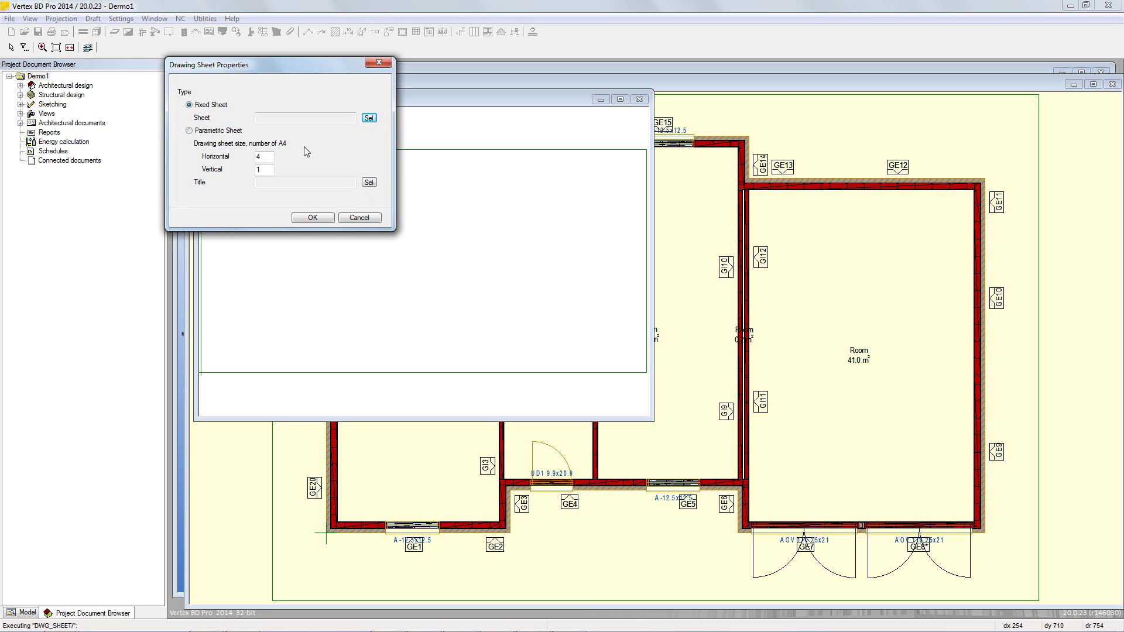
click(215, 132)
click(369, 182)
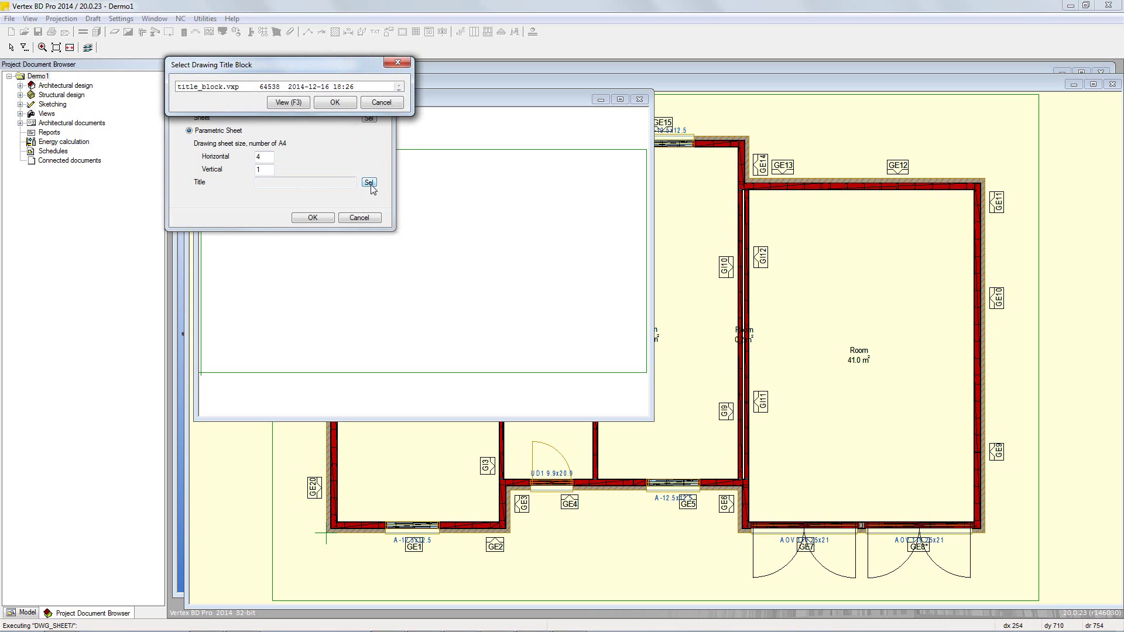
click(378, 104)
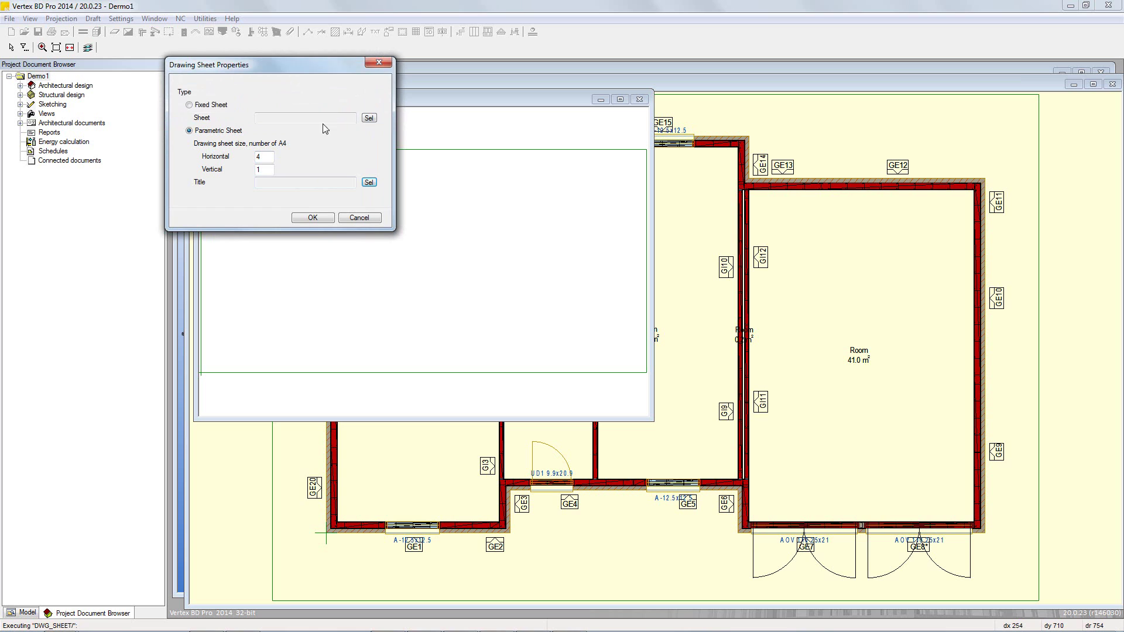
click(217, 108)
Step: Choose A1L.vxp as the fixed sheet and place its frame and title block on the cross sheet
click(368, 118)
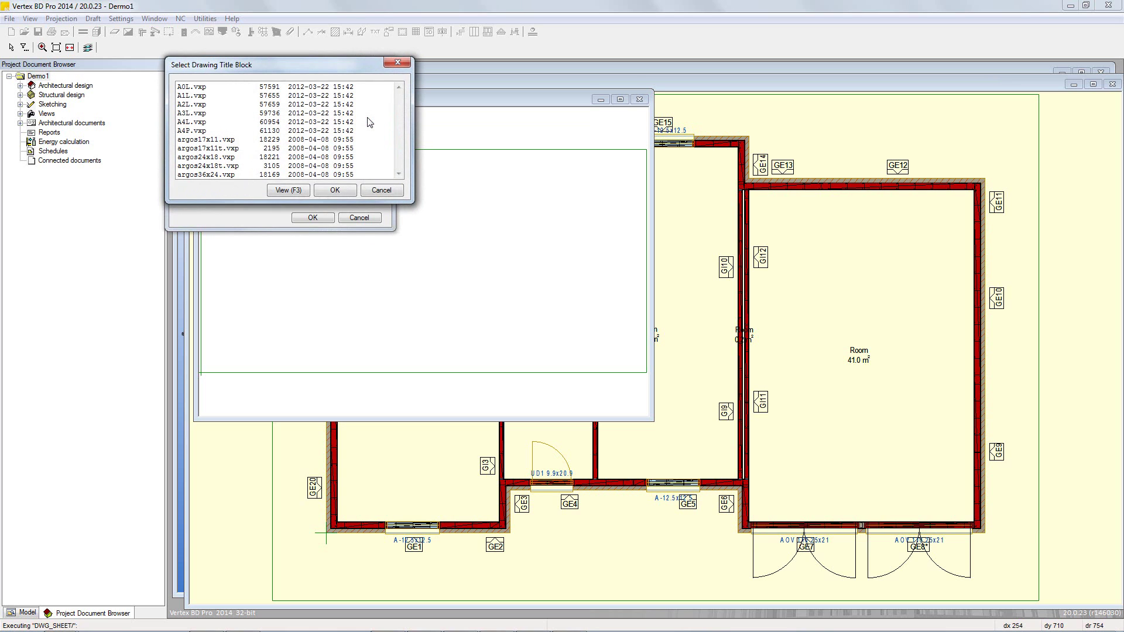
click(217, 97)
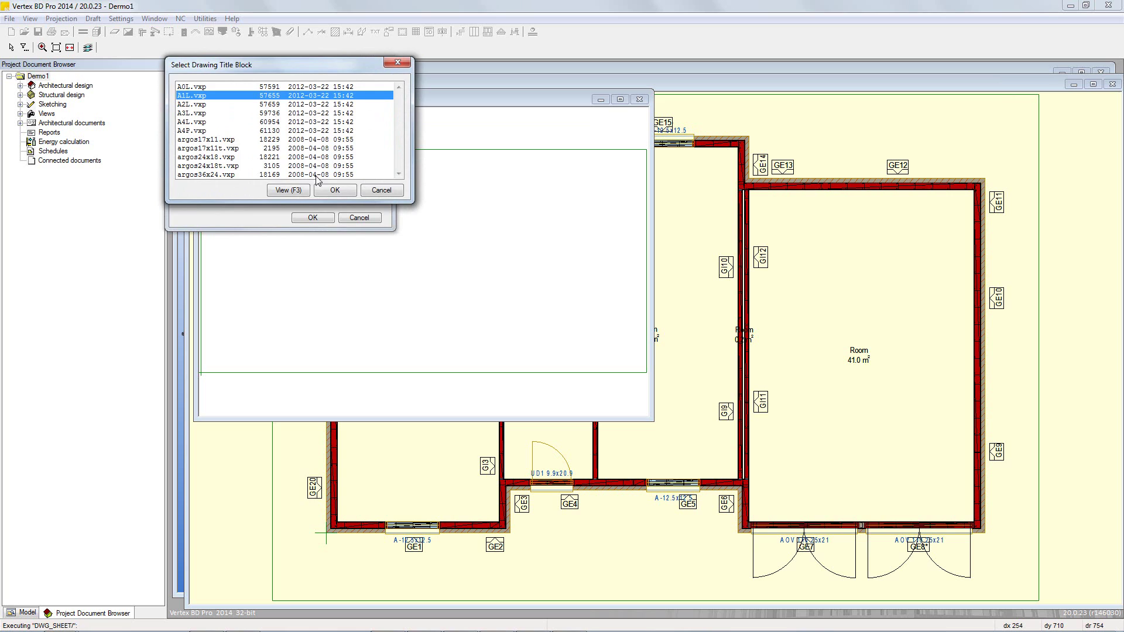
click(331, 191)
click(324, 218)
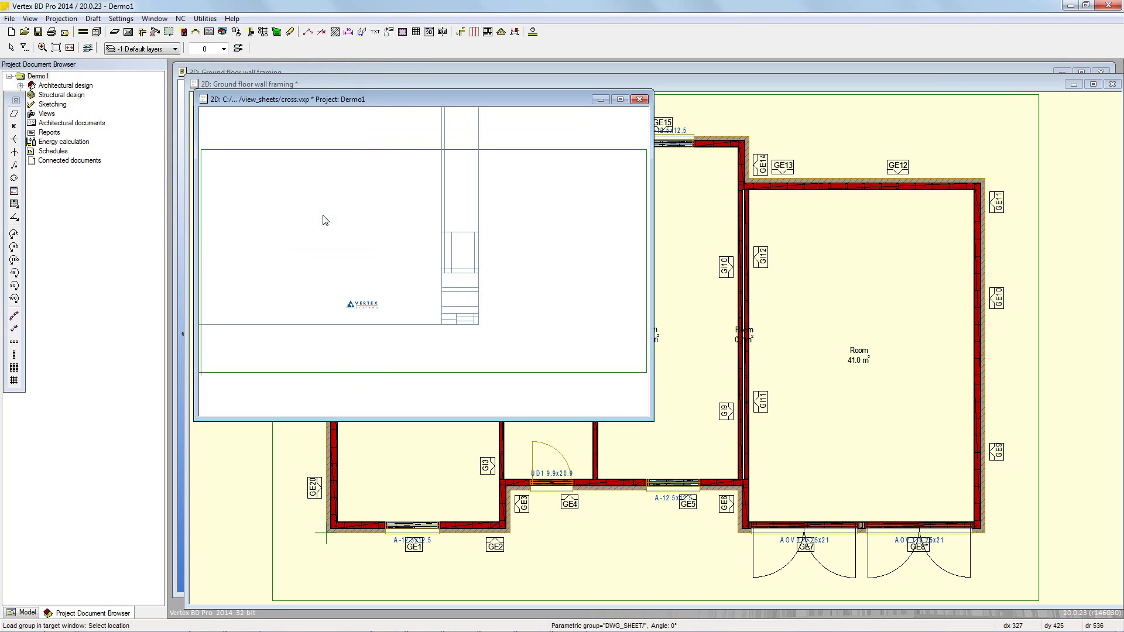
click(361, 261)
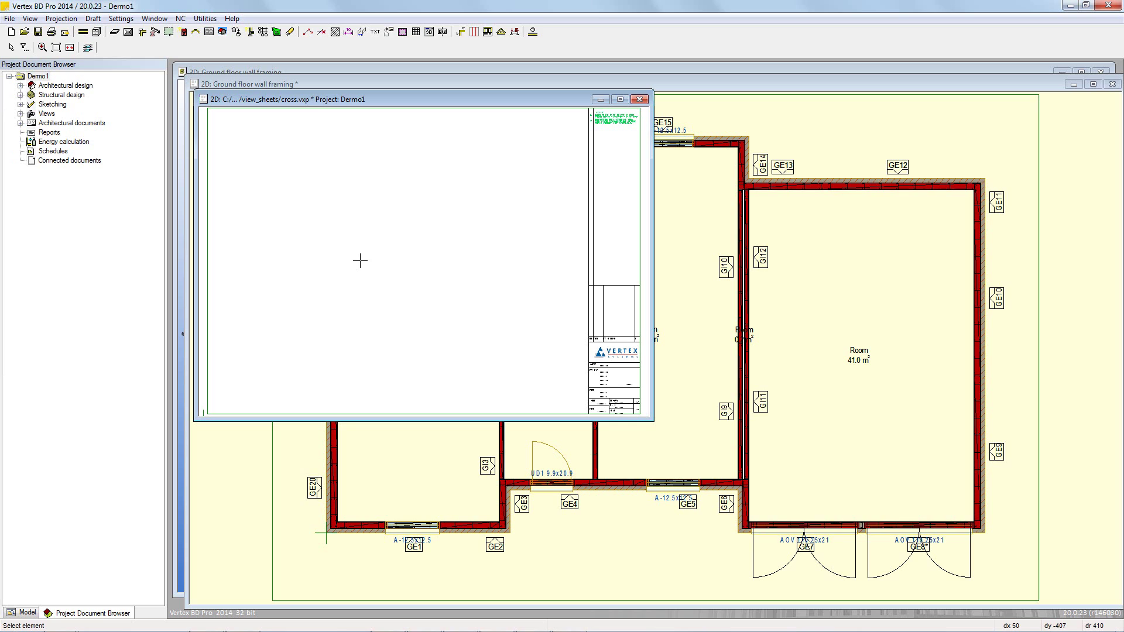
Step: Minimize the cross sheet and define a horizontal cross-section line through the whole ground floor plan, extending beyond both outer side walls
click(600, 100)
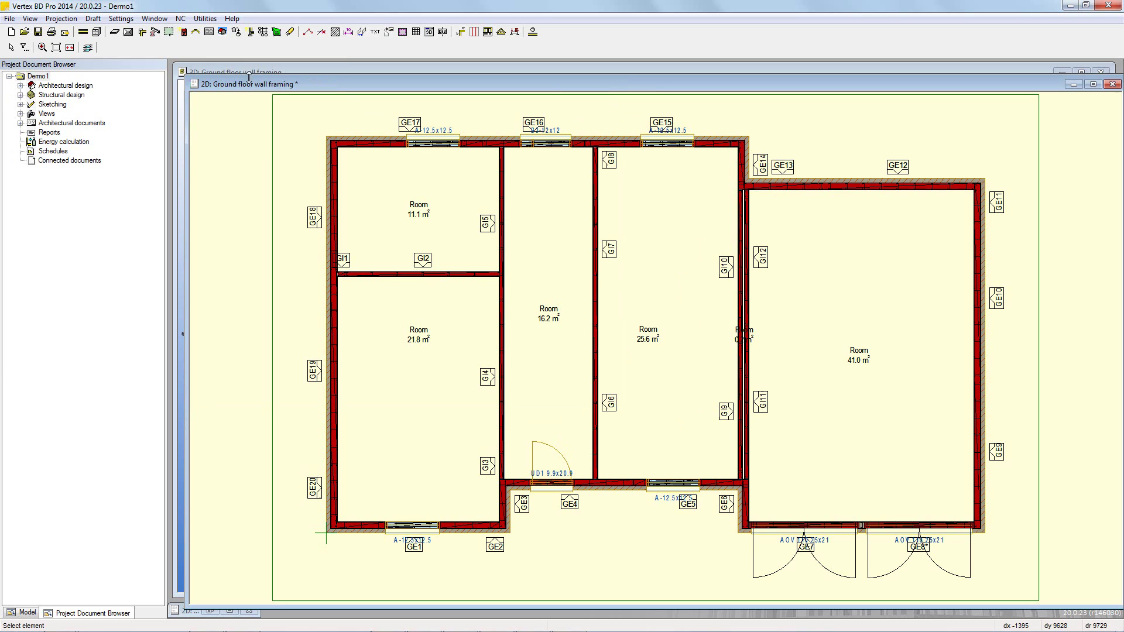
click(209, 32)
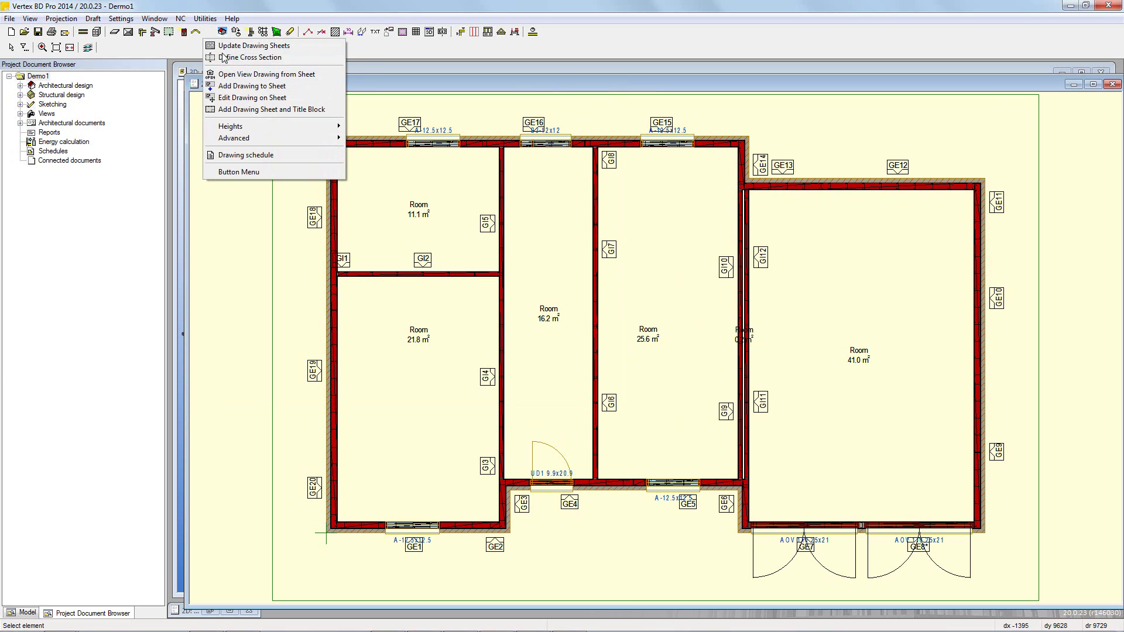
click(222, 56)
click(324, 334)
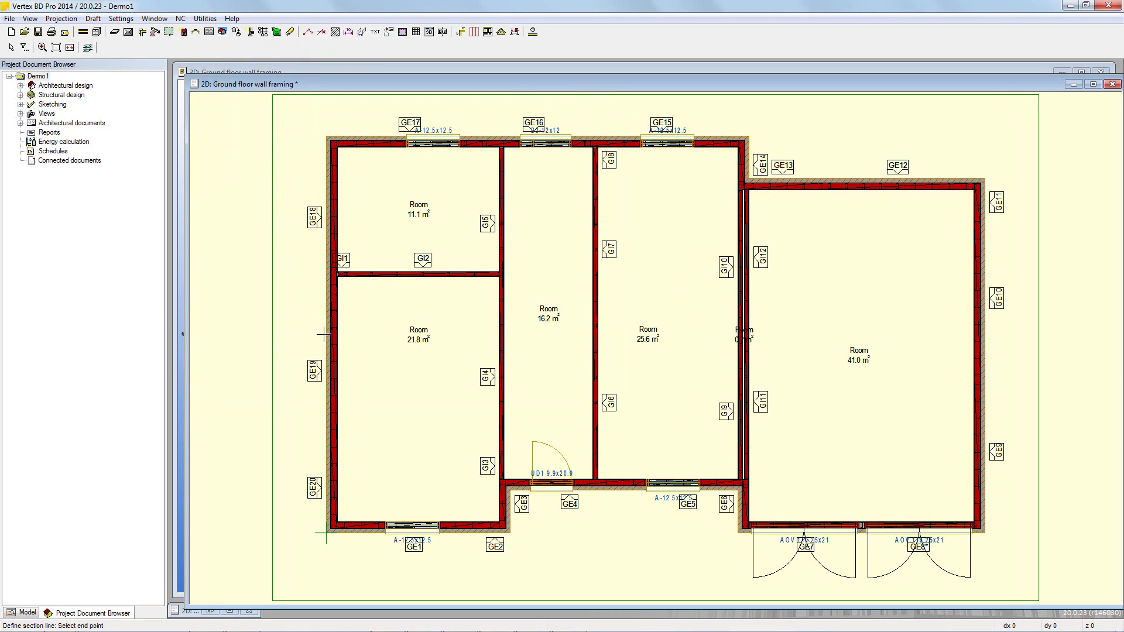
right_click(1021, 339)
mouse_move(1023, 350)
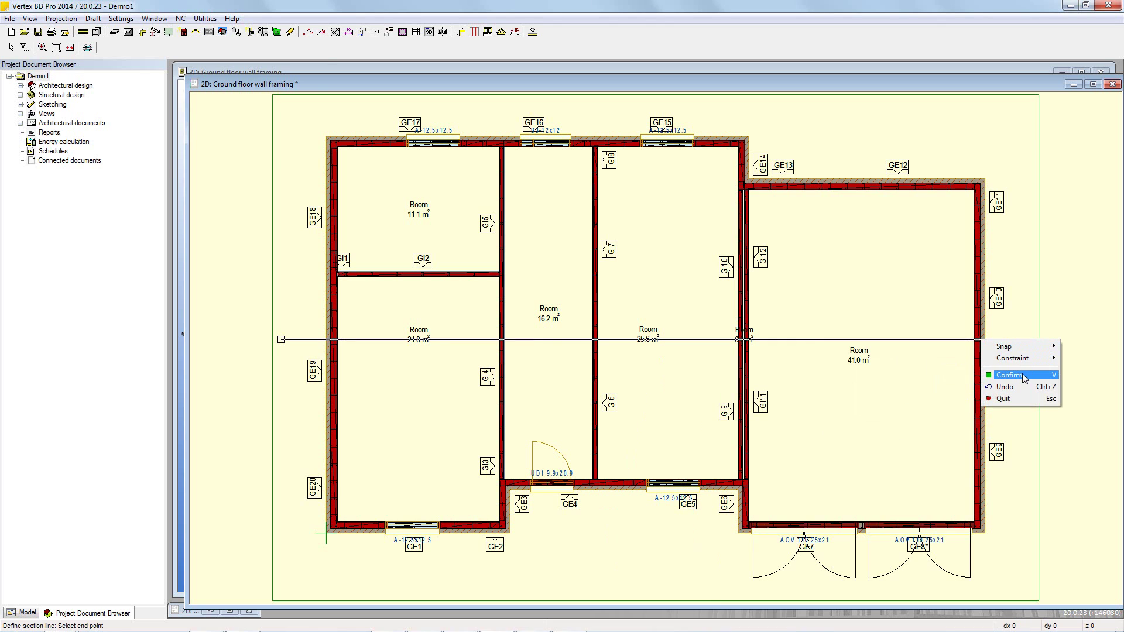
click(1022, 373)
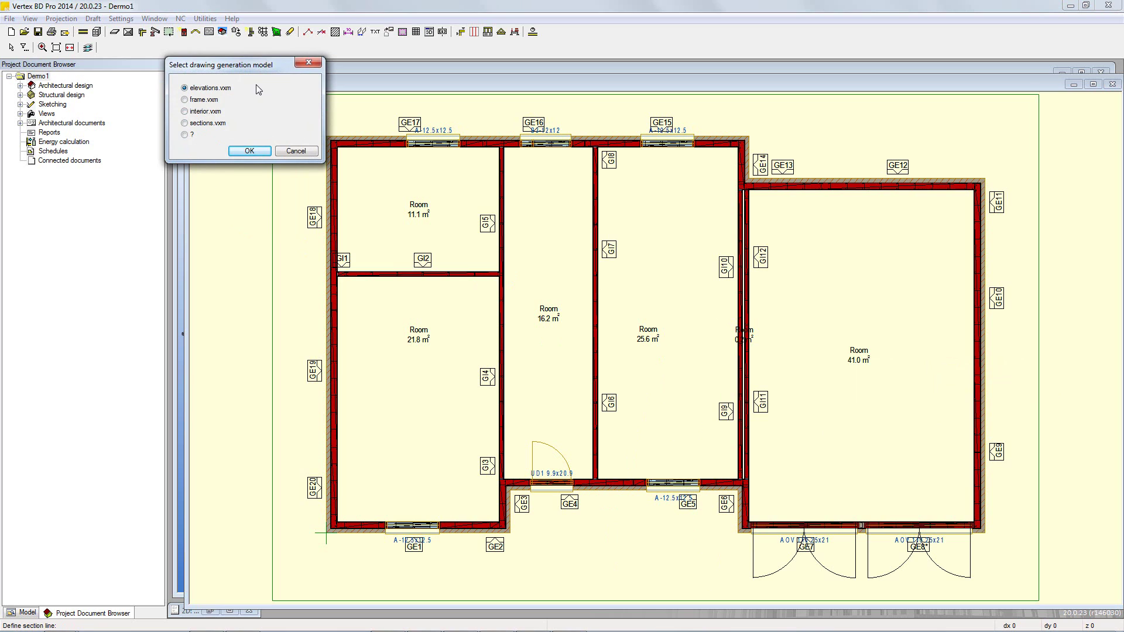
Step: Assign the frame.vxm generation model to the section, with unlimited depth (0) and the label A
click(217, 100)
click(248, 151)
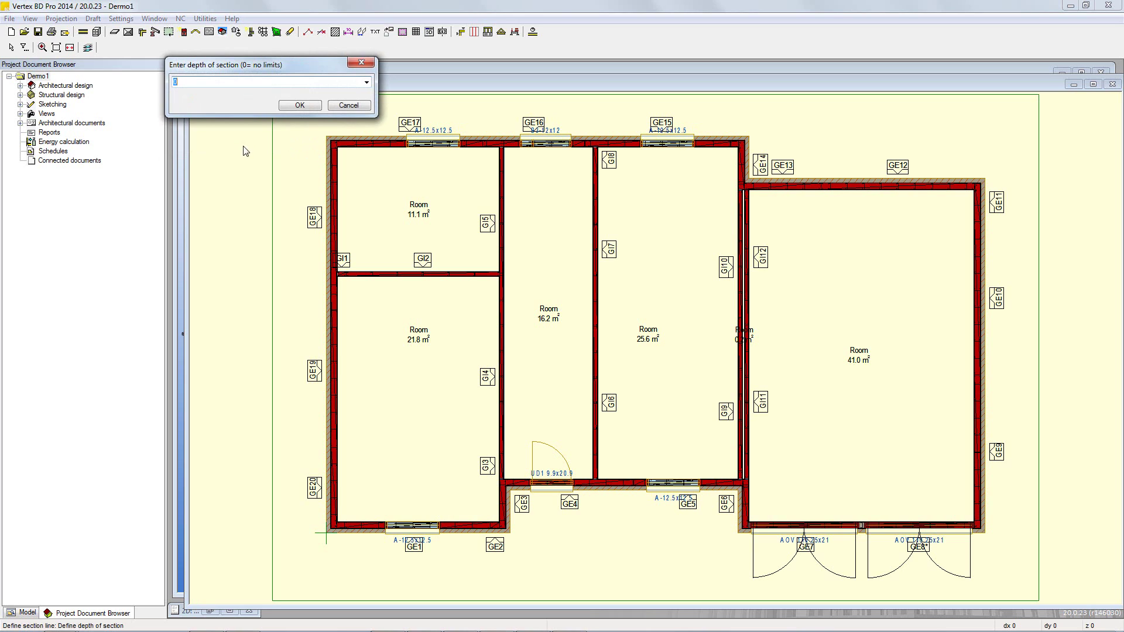
click(298, 105)
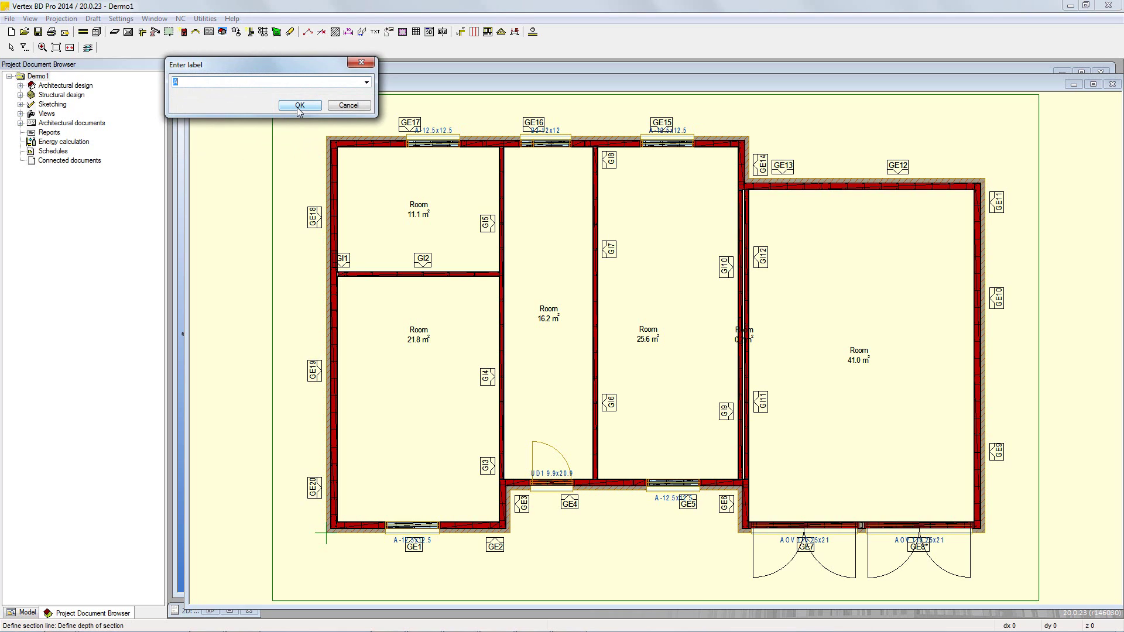
click(298, 108)
click(299, 107)
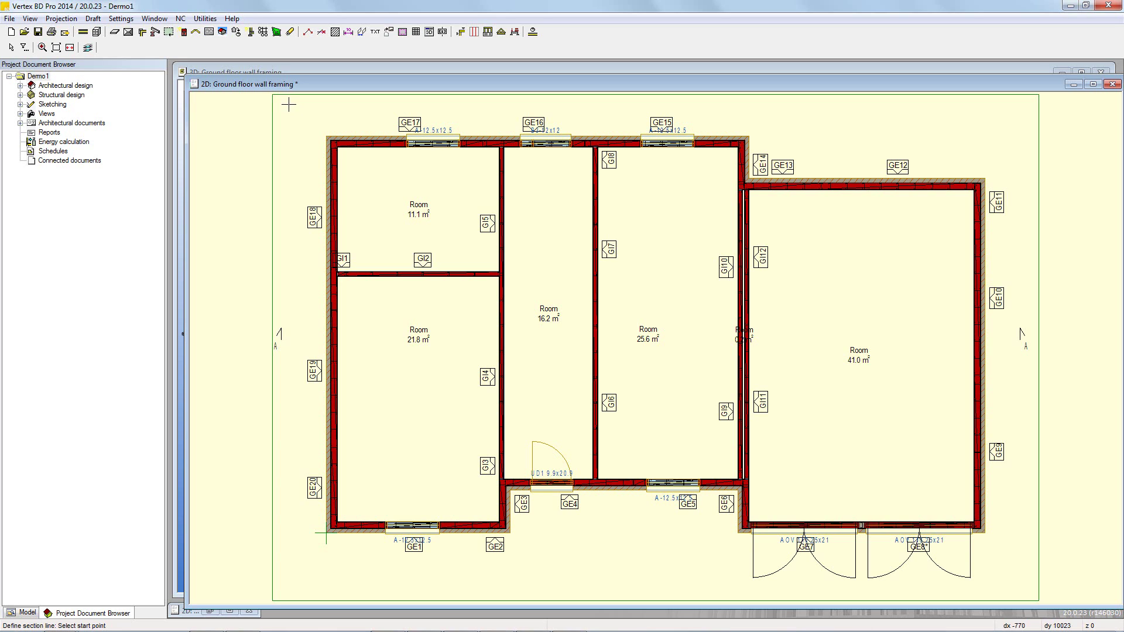
Step: Build the frame.vxm drawing generation model
click(210, 32)
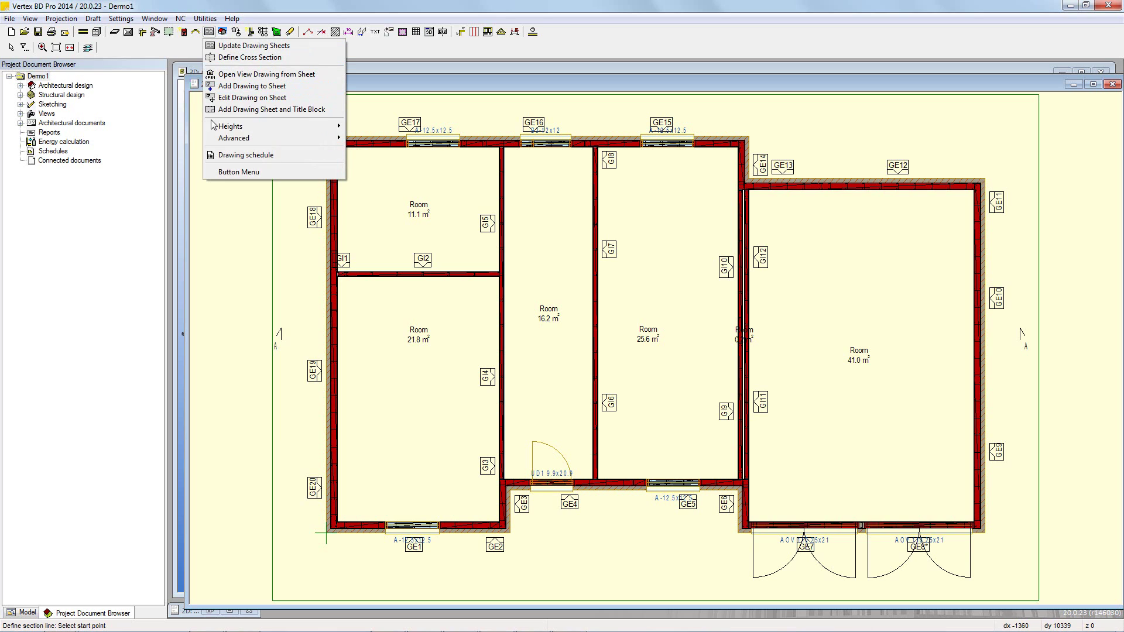
mouse_move(266, 140)
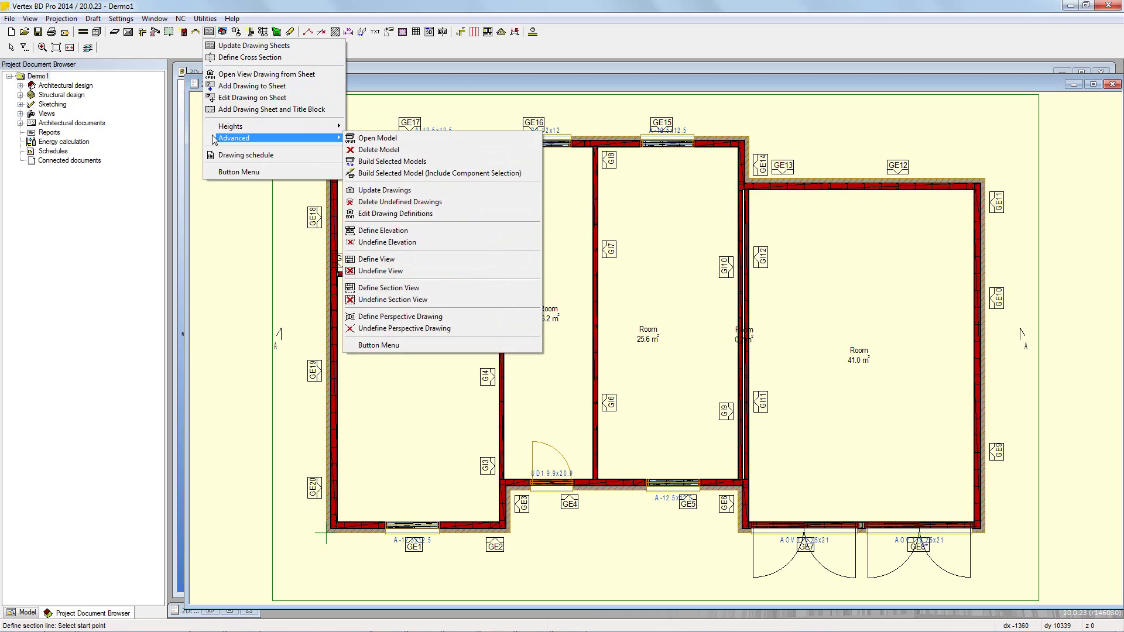
click(375, 162)
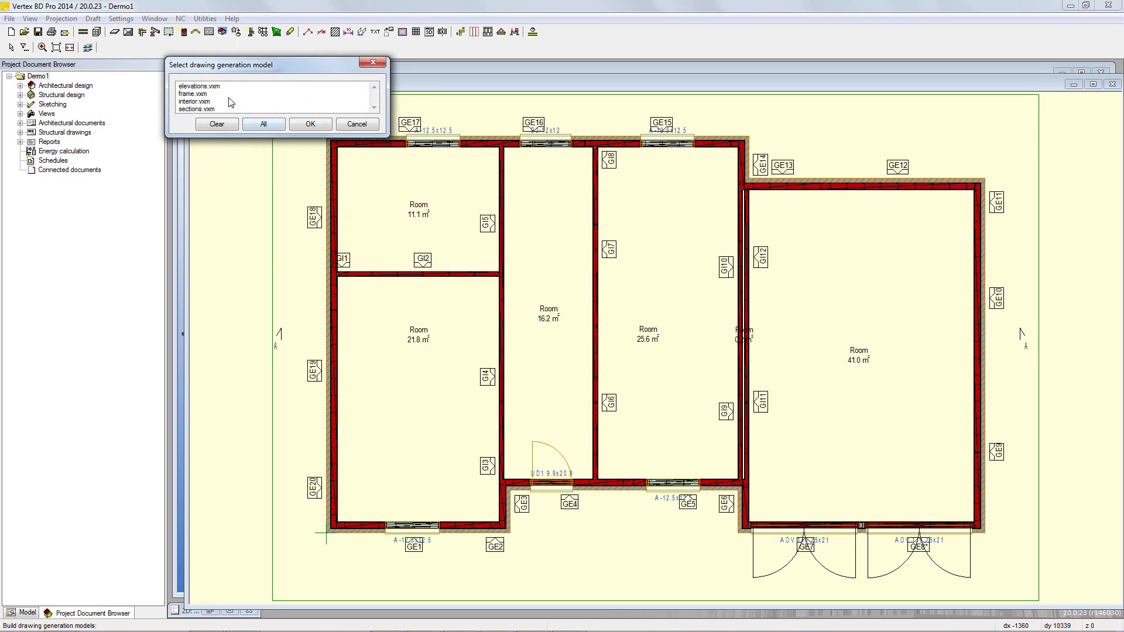
click(229, 94)
click(310, 125)
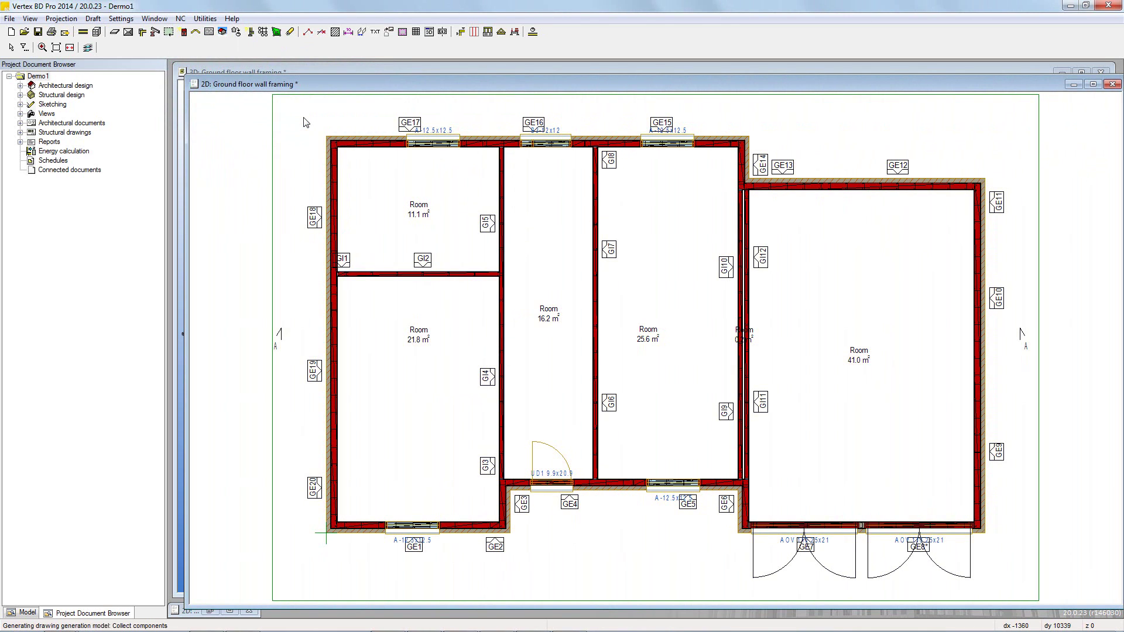
Step: Update the Section A-A view drawing with the wireframe setting, and close the generated drawing
click(209, 32)
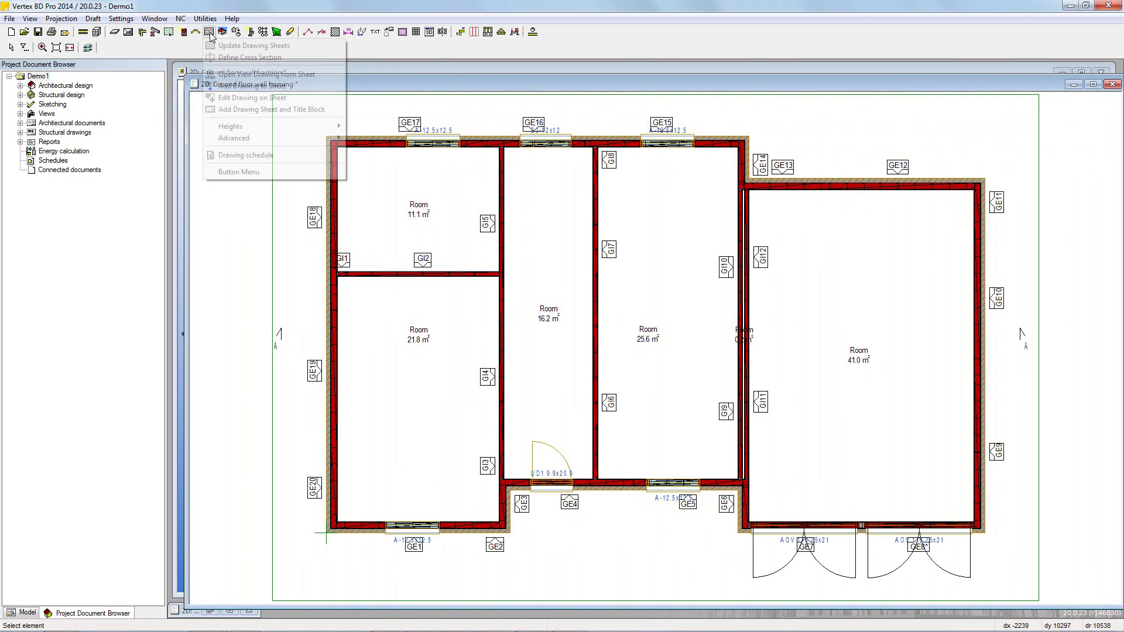
mouse_move(221, 139)
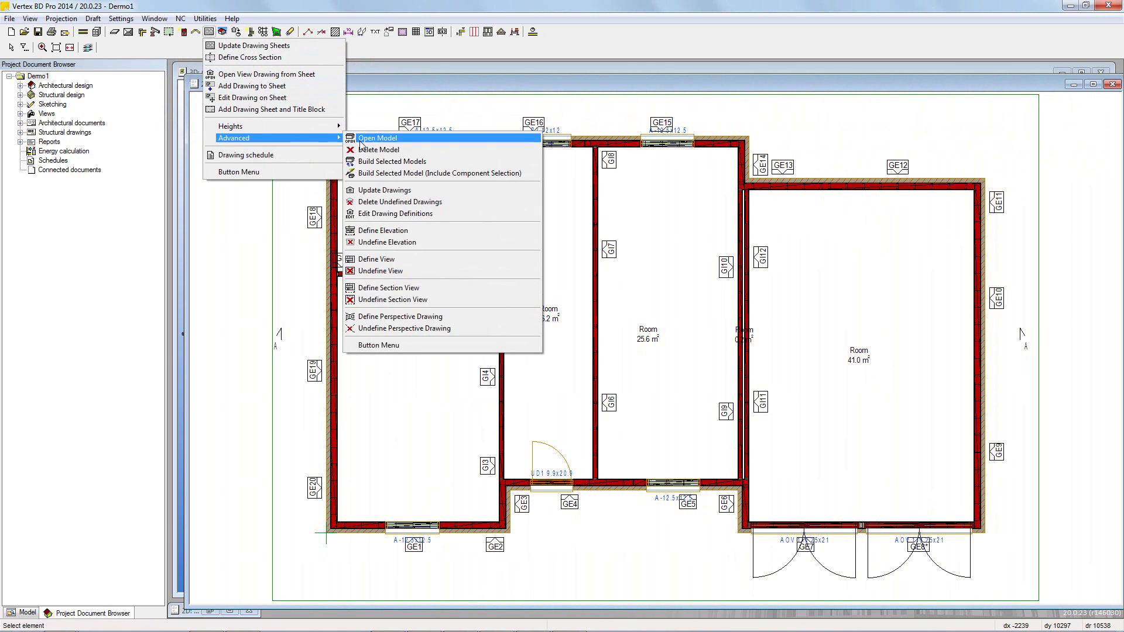
click(369, 190)
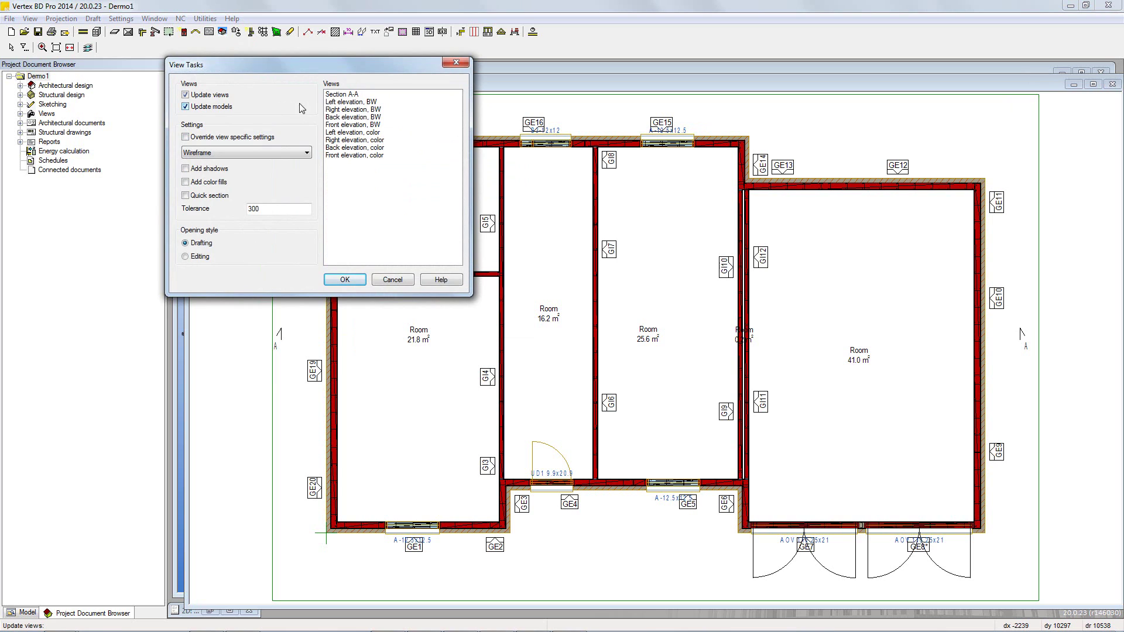
click(337, 95)
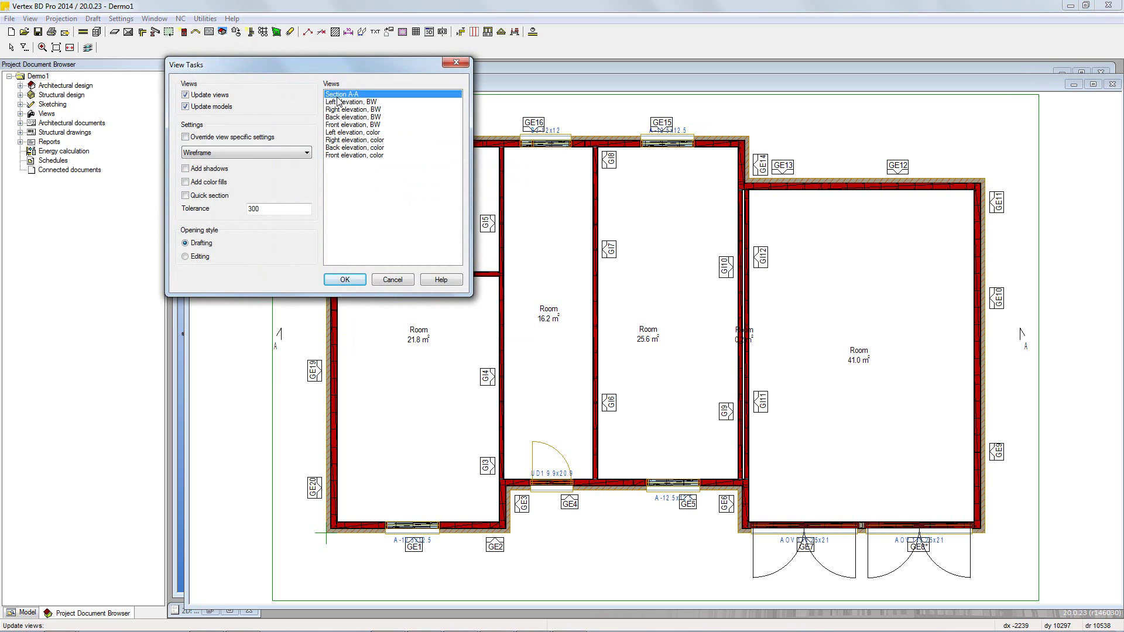
click(342, 281)
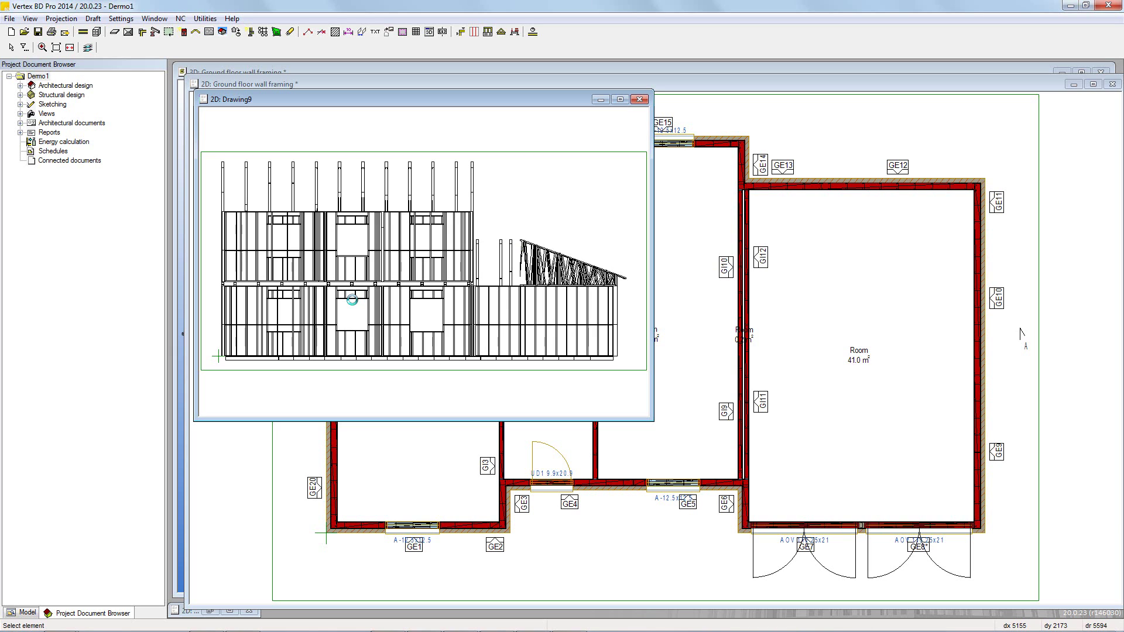
click(639, 100)
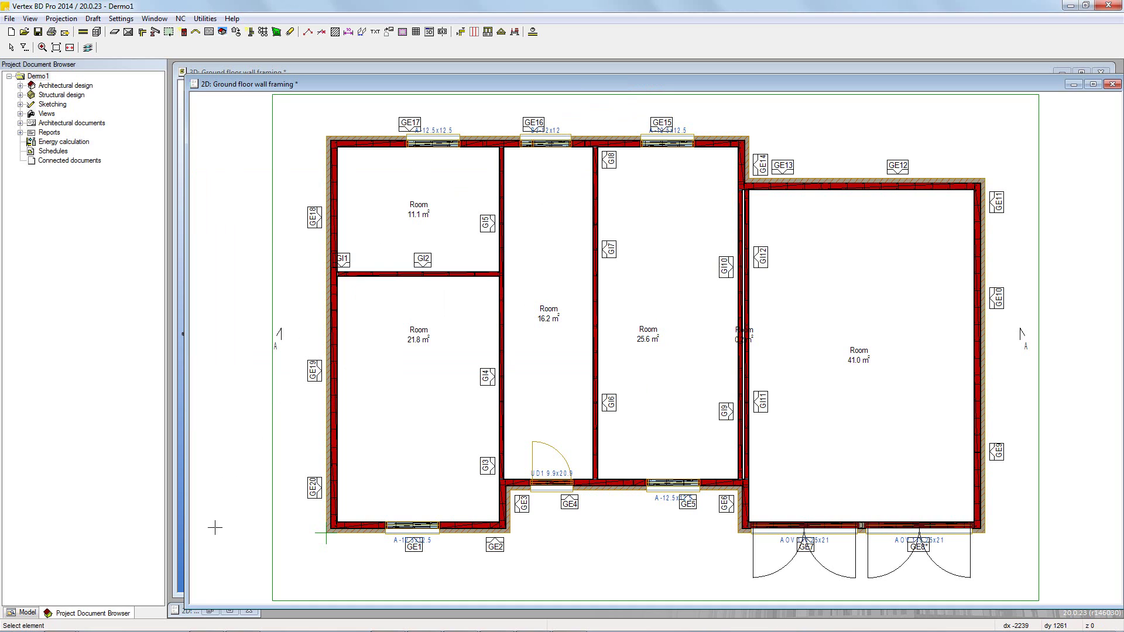
Step: Restore the cross sheet, start adding the Section A-A view drawing to it, and open the scale choices
double_click(190, 612)
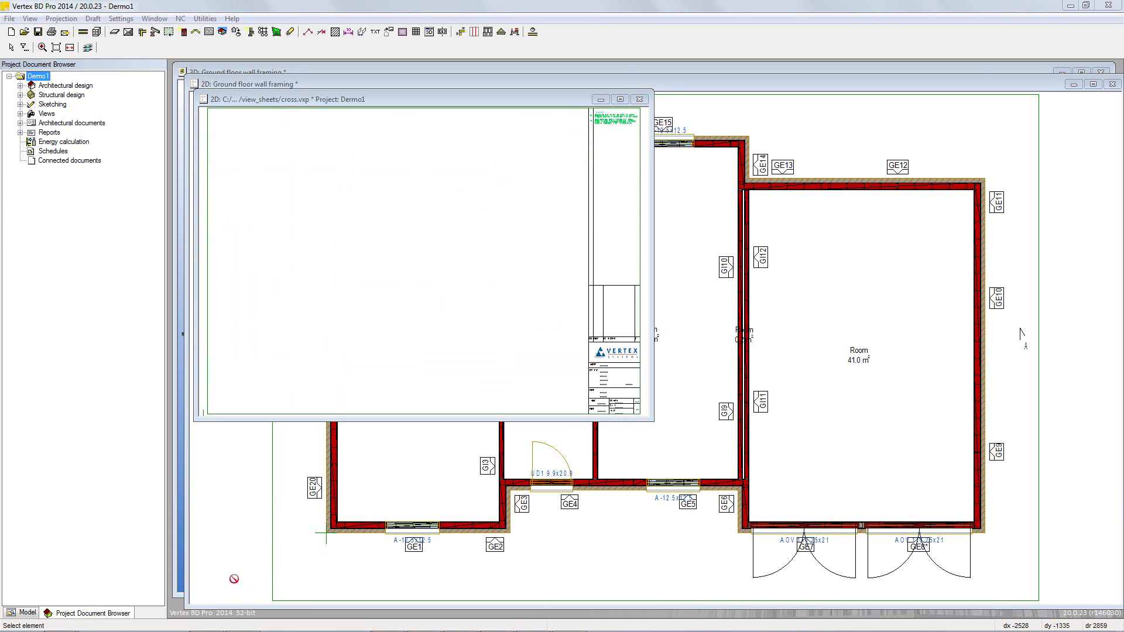
click(209, 32)
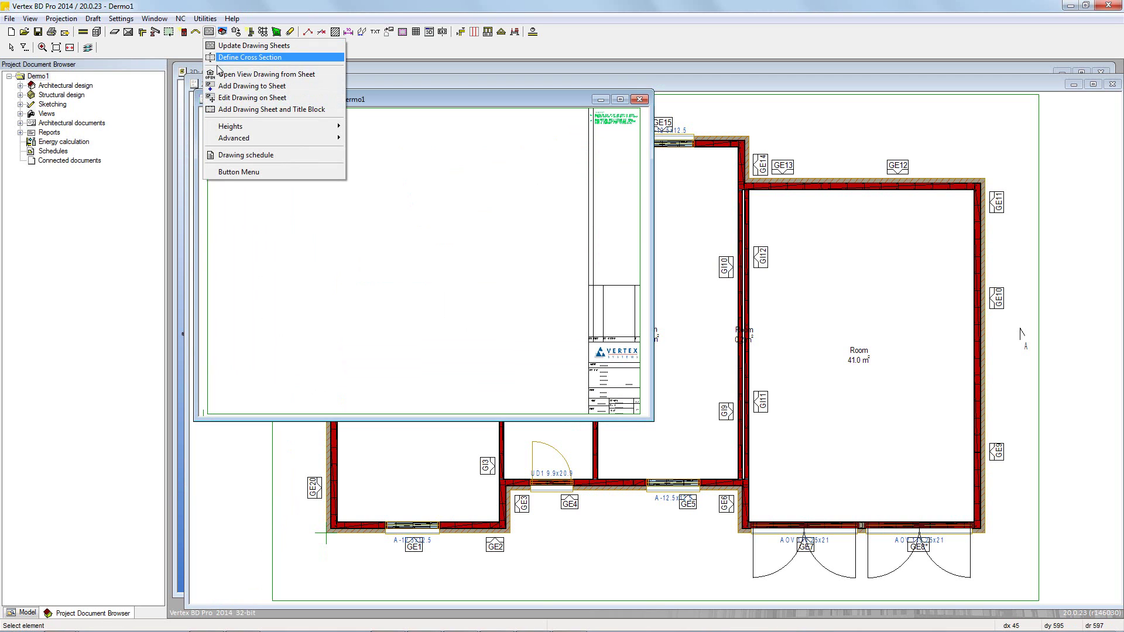
click(226, 86)
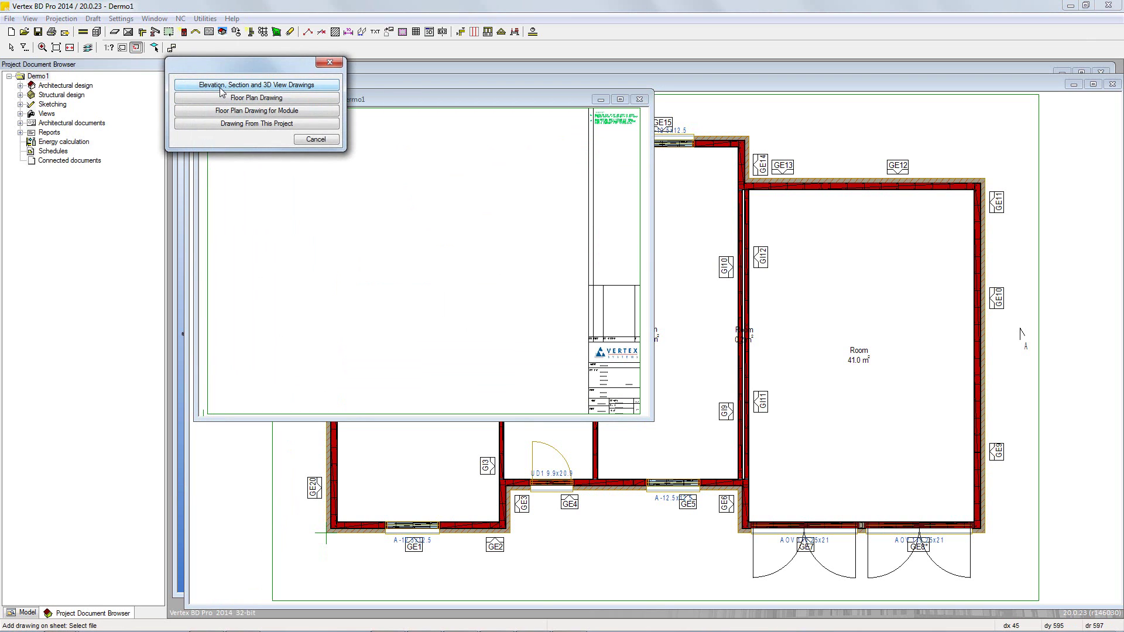
click(221, 86)
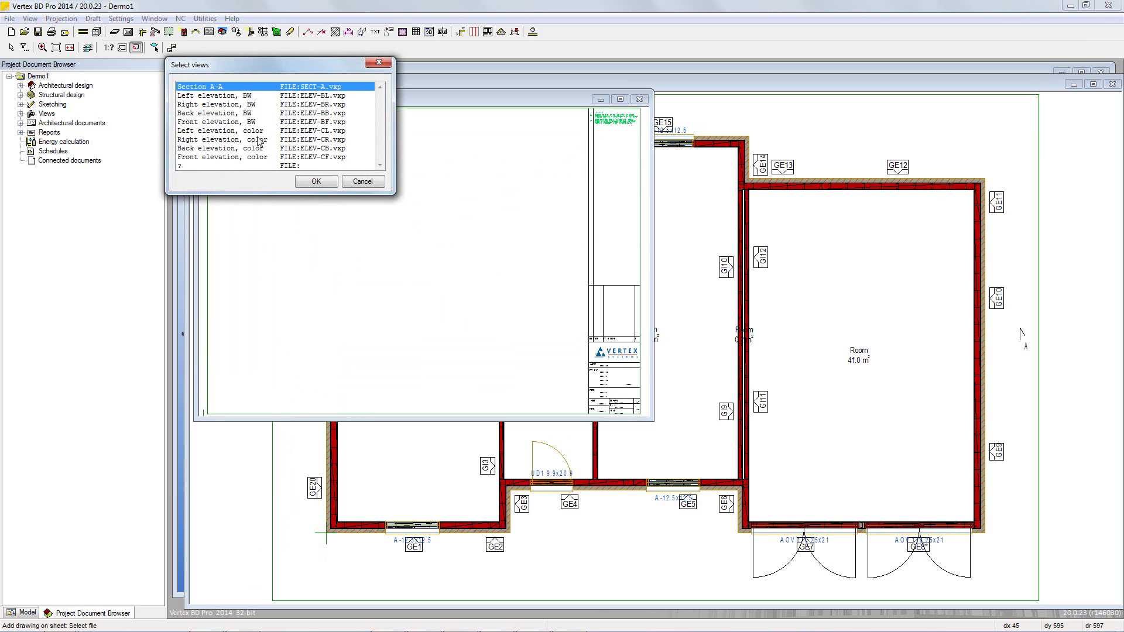
click(315, 181)
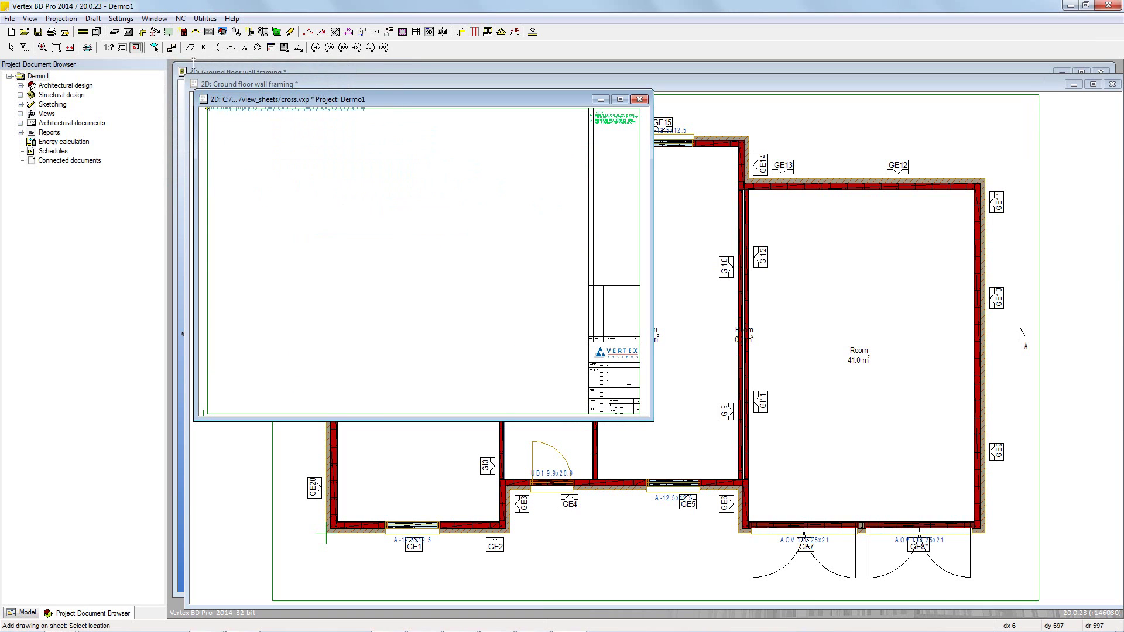
click(203, 49)
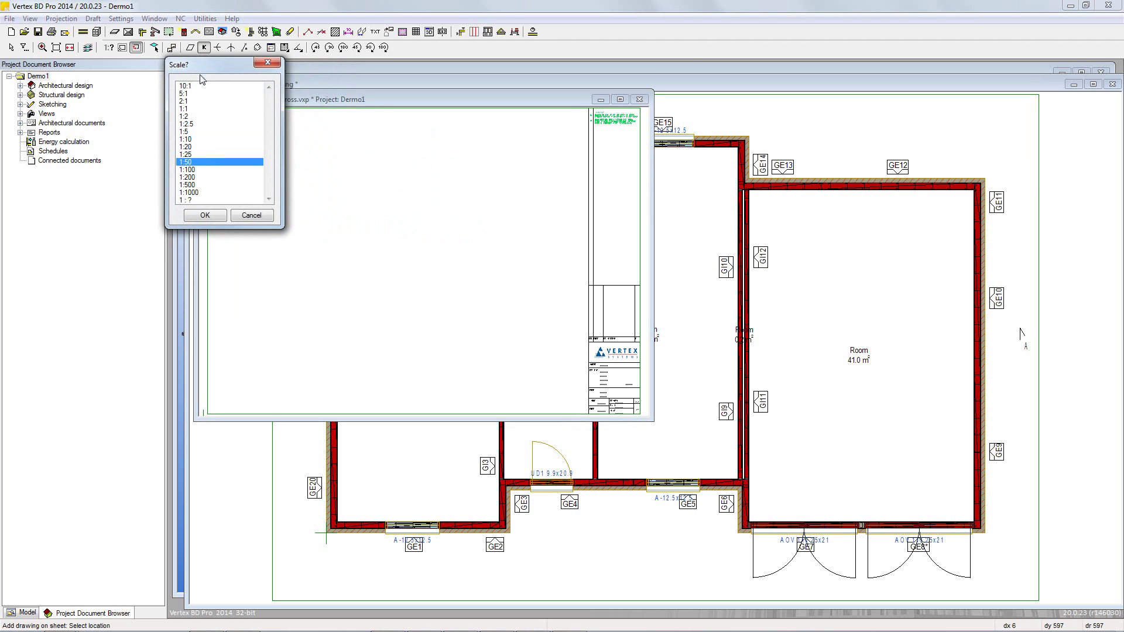